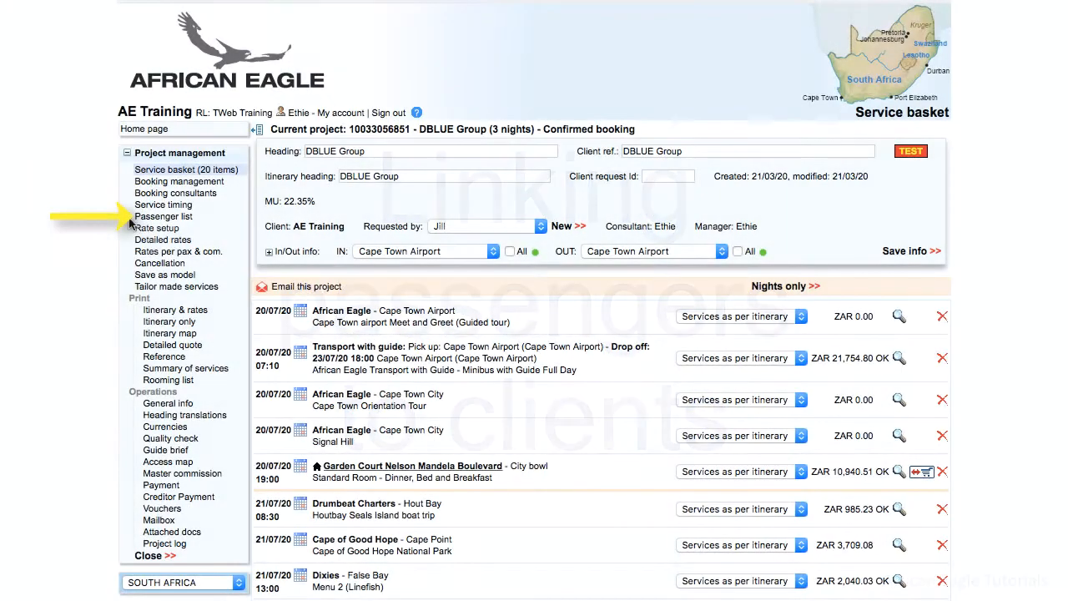
- Open the project's passenger list and expand the passengers detail to reach the invoicing clients
{"action": "left_click", "coordinate": [158, 218]}
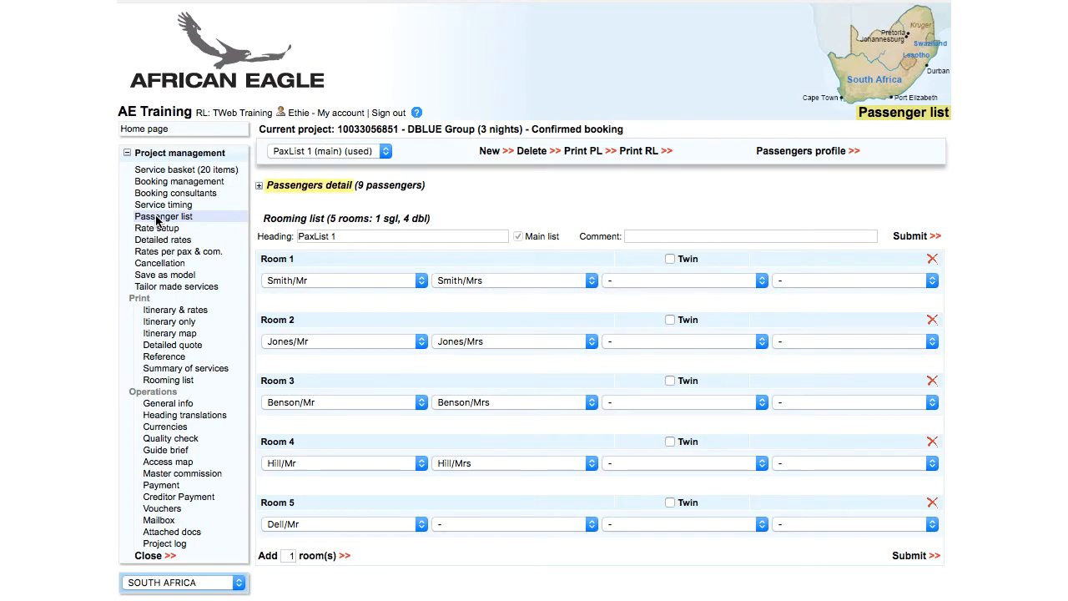
{"action": "left_click", "coordinate": [260, 186]}
{"action": "scroll", "coordinate": [534, 301], "scroll_direction": "right", "scroll_amount": 2}
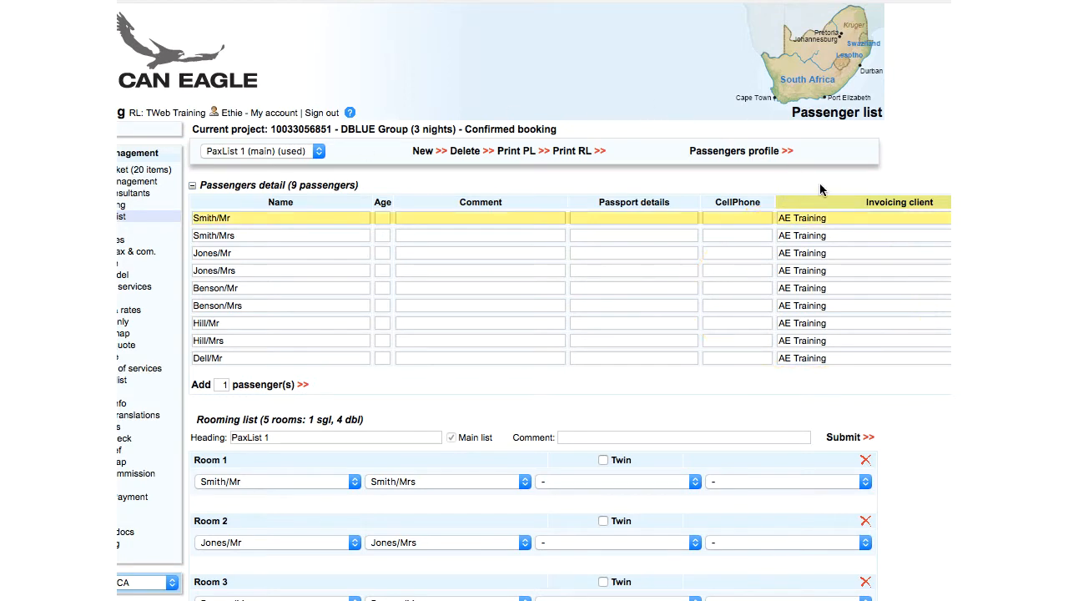
- Assign AD Training as the invoicing client for the first two passengers in the passengers detail
{"action": "left_click", "coordinate": [846, 214]}
{"action": "key", "text": "BackSpace"}
{"action": "type", "text": "a"}
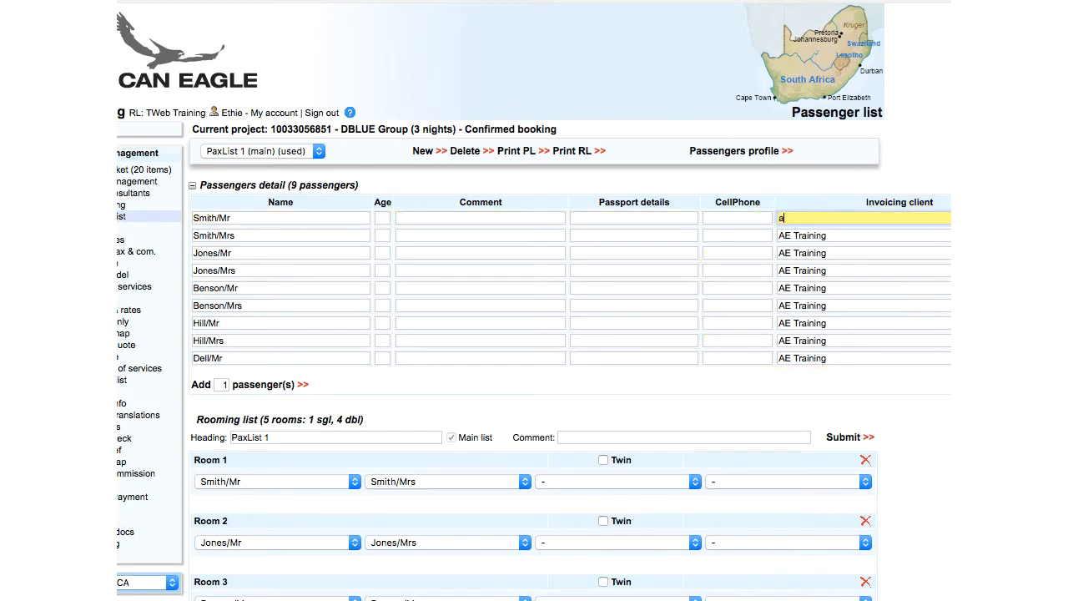
{"action": "type", "text": "d t"}
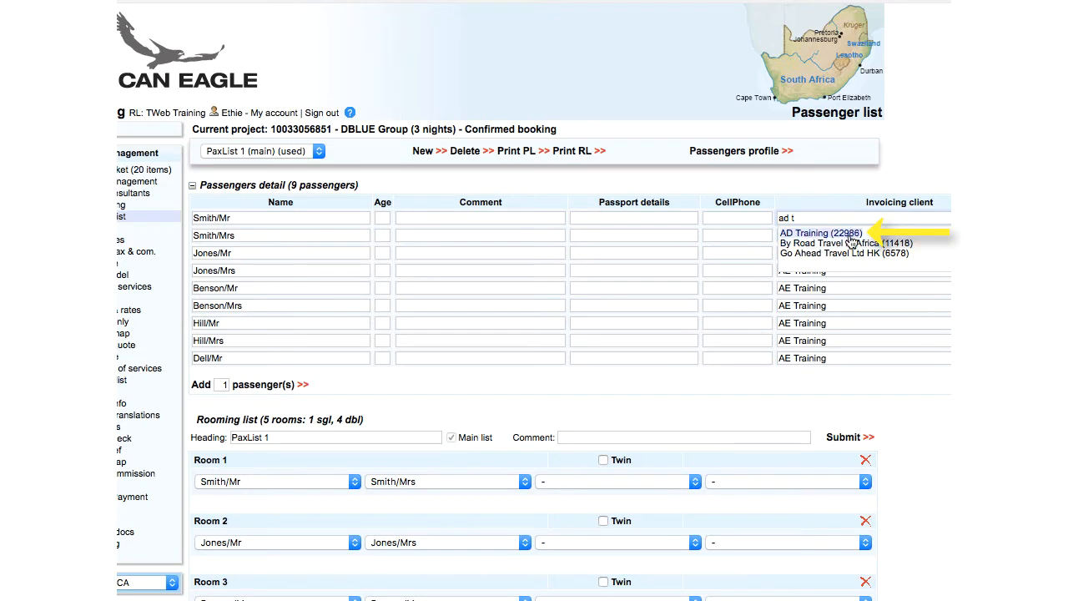
{"action": "left_click", "coordinate": [849, 236]}
{"action": "key", "text": "Tab"}
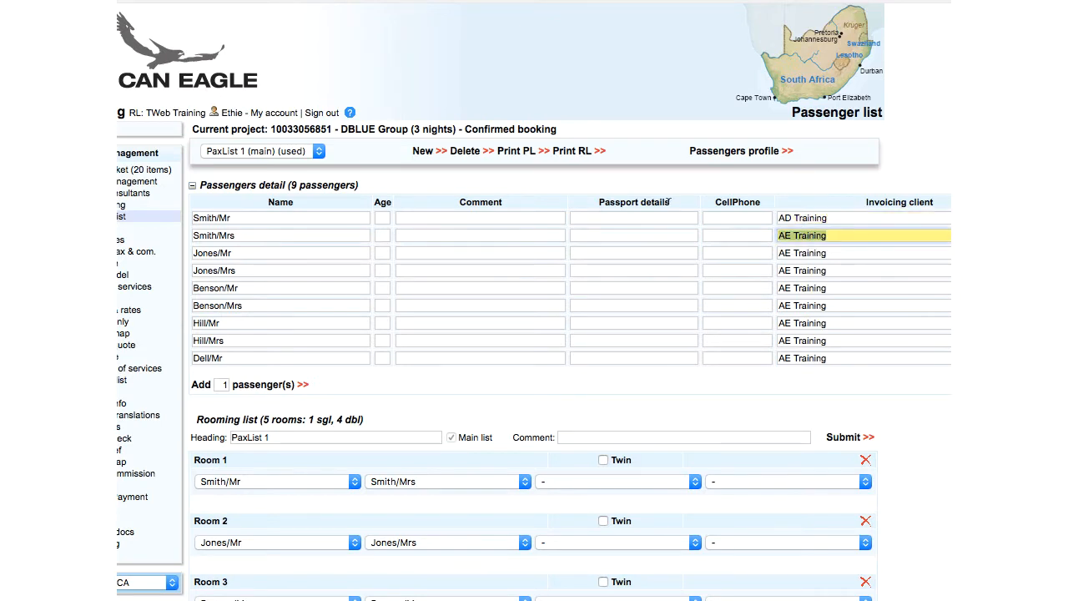
{"action": "type", "text": "ad tr"}
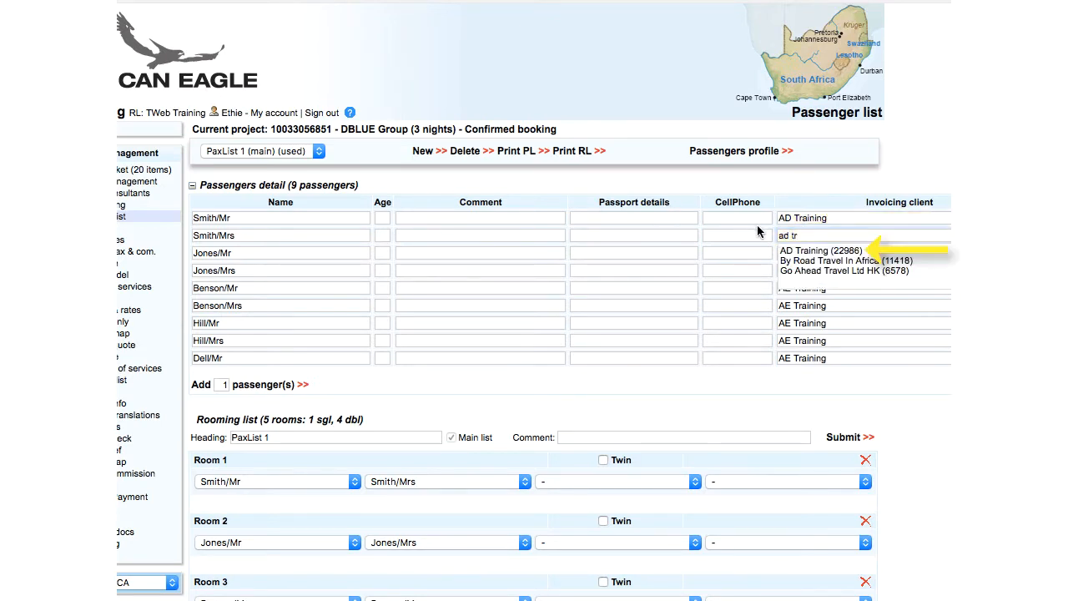
{"action": "left_click", "coordinate": [818, 250]}
- Assign AF Training as the invoicing client for the last three passengers in the passengers detail
{"action": "left_click", "coordinate": [846, 322]}
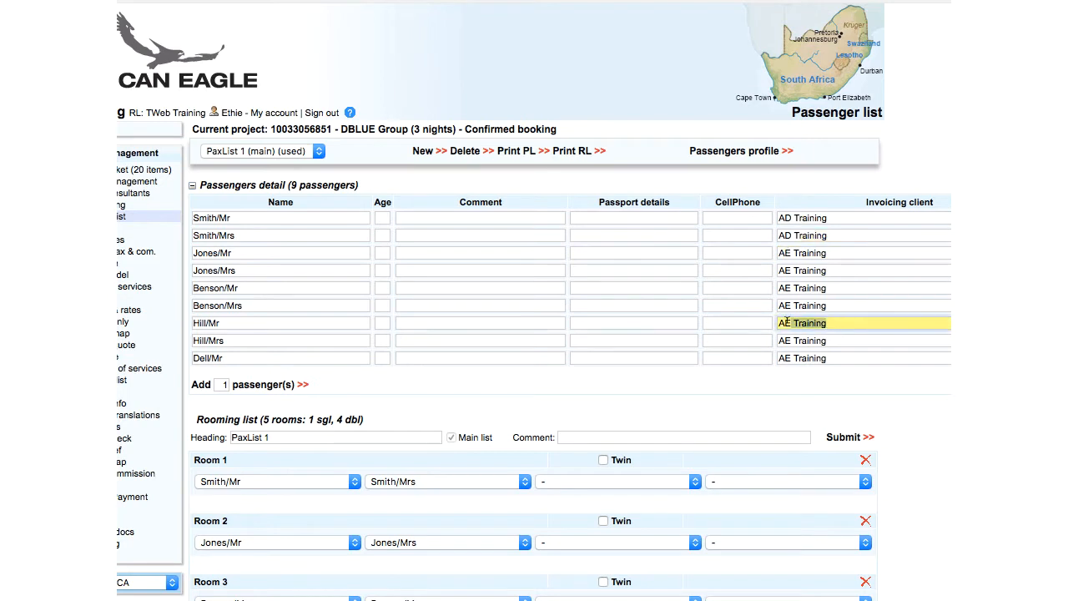
{"action": "type", "text": "af t"}
{"action": "key", "text": "Down"}
{"action": "key", "text": "Return"}
{"action": "key", "text": "Tab"}
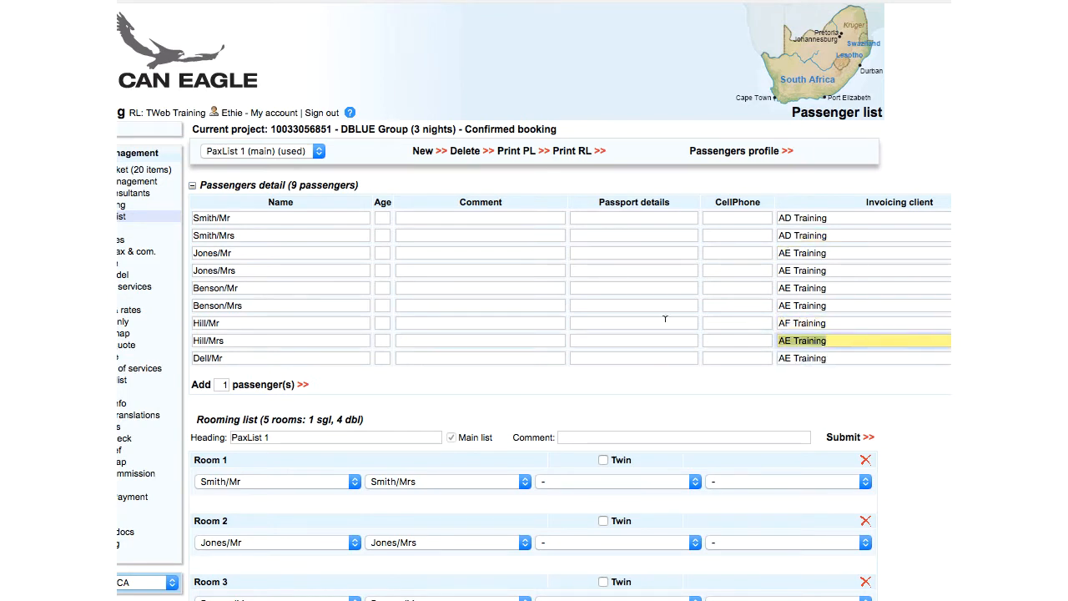
{"action": "type", "text": "af t"}
{"action": "left_click", "coordinate": [839, 357]}
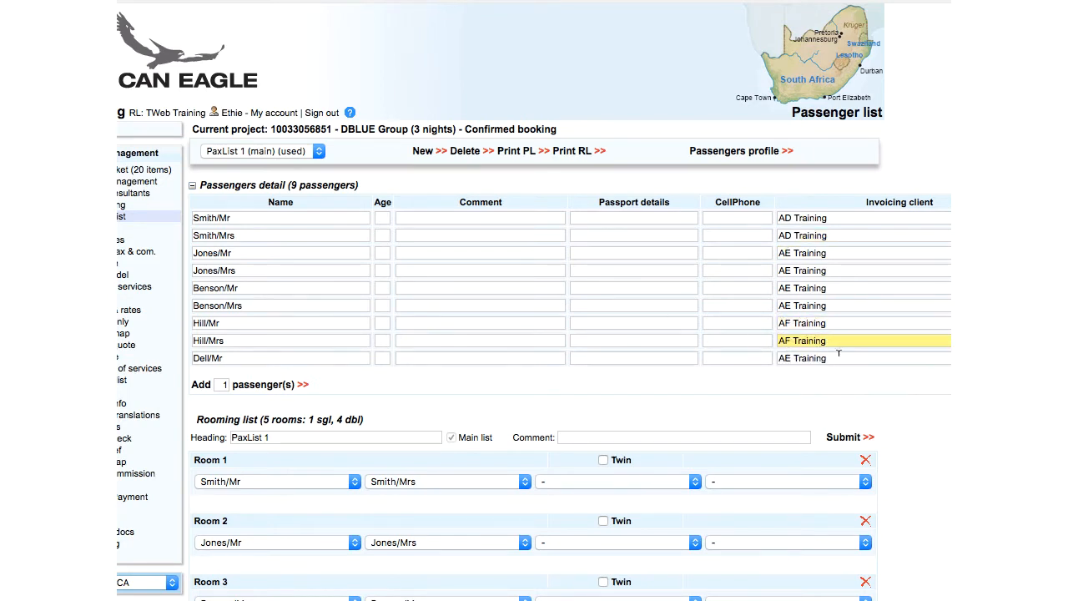
{"action": "left_click", "coordinate": [839, 357]}
{"action": "type", "text": "af t"}
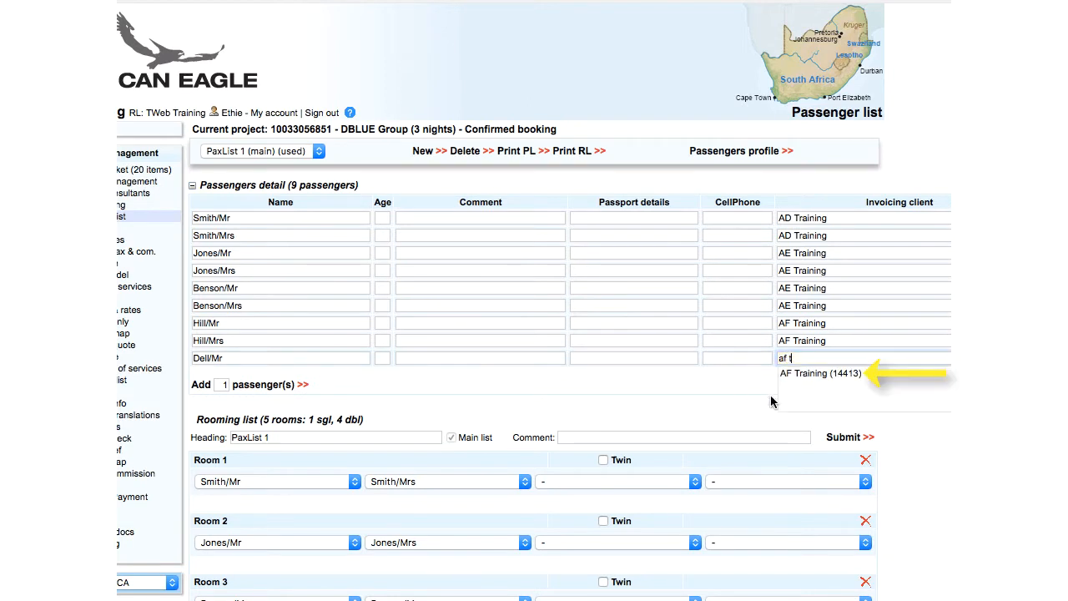
{"action": "left_click", "coordinate": [794, 374]}
- Submit the passengers detail with its invoicing clients and dismiss the save message
{"action": "scroll", "coordinate": [794, 375], "scroll_direction": "right", "scroll_amount": 3}
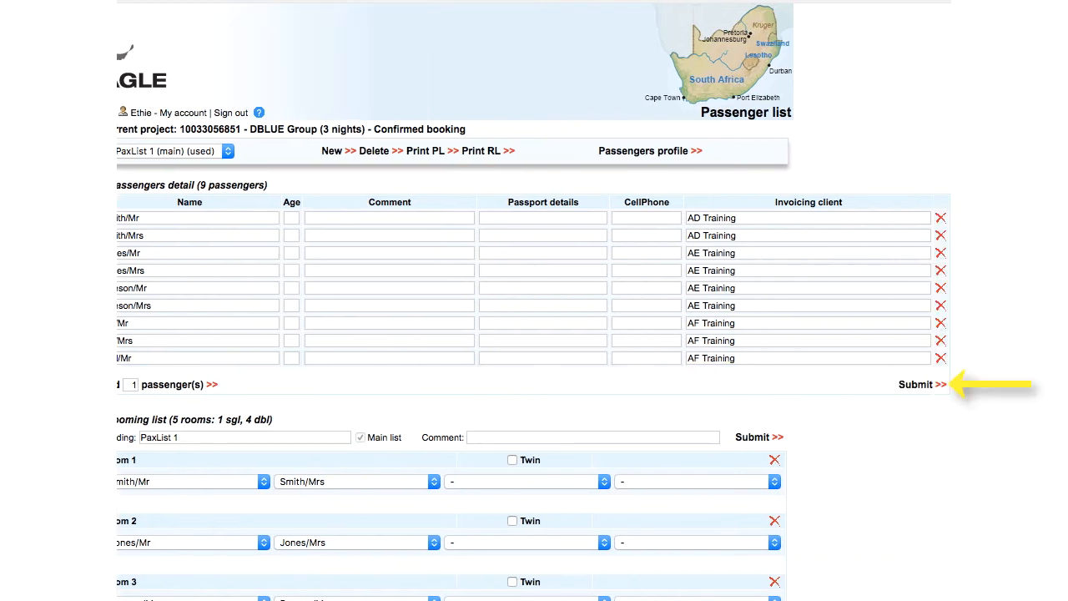
{"action": "left_click", "coordinate": [906, 385]}
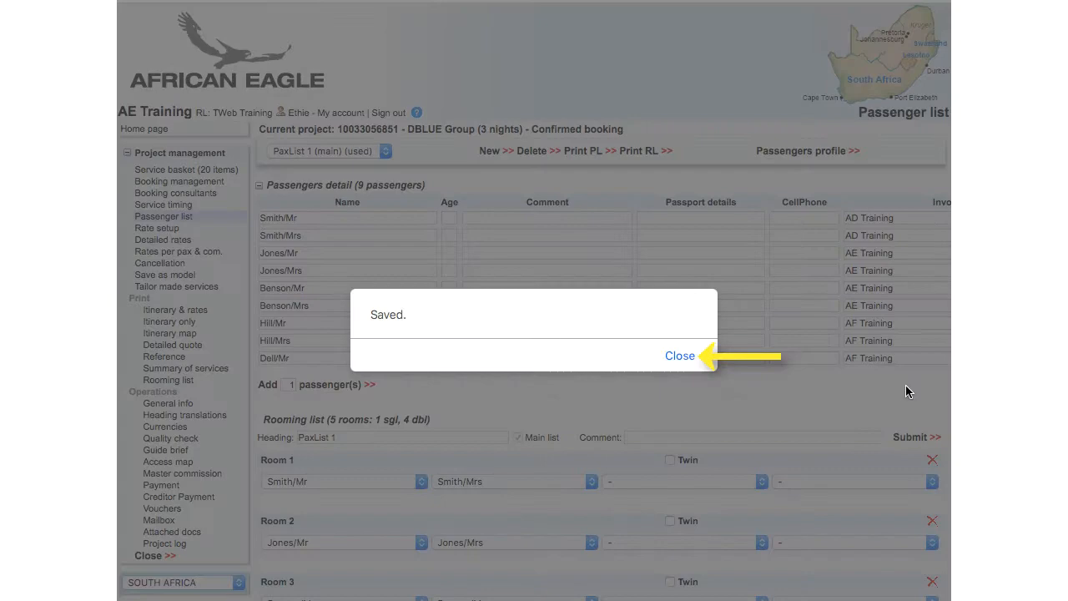
{"action": "left_click", "coordinate": [681, 356]}
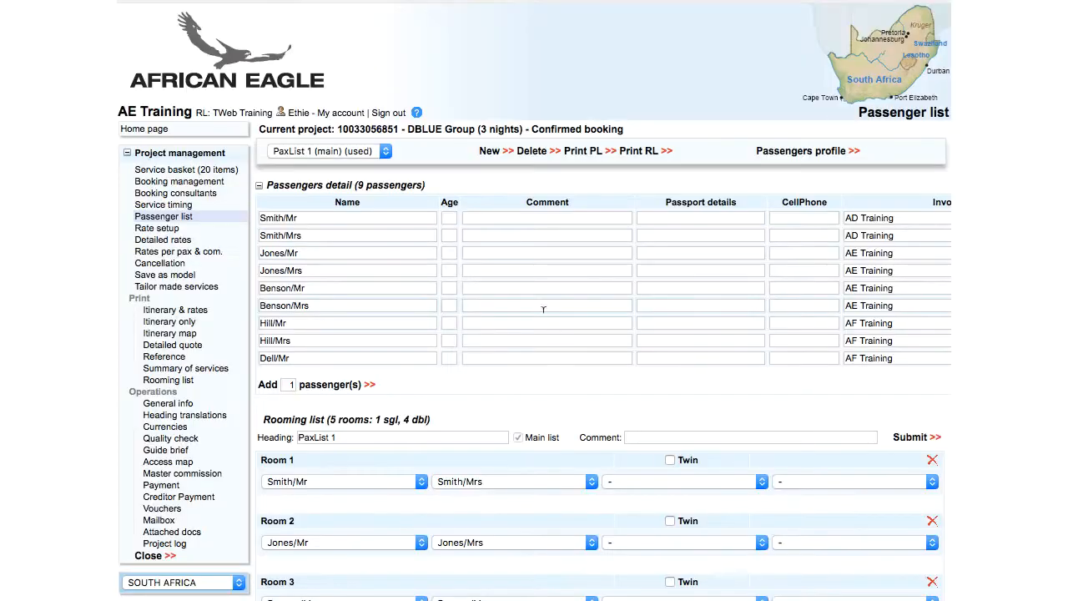
- In the rate setup simulation, set AE Training's per-person sale price to 8500 ZAR and save it
{"action": "left_click", "coordinate": [237, 172]}
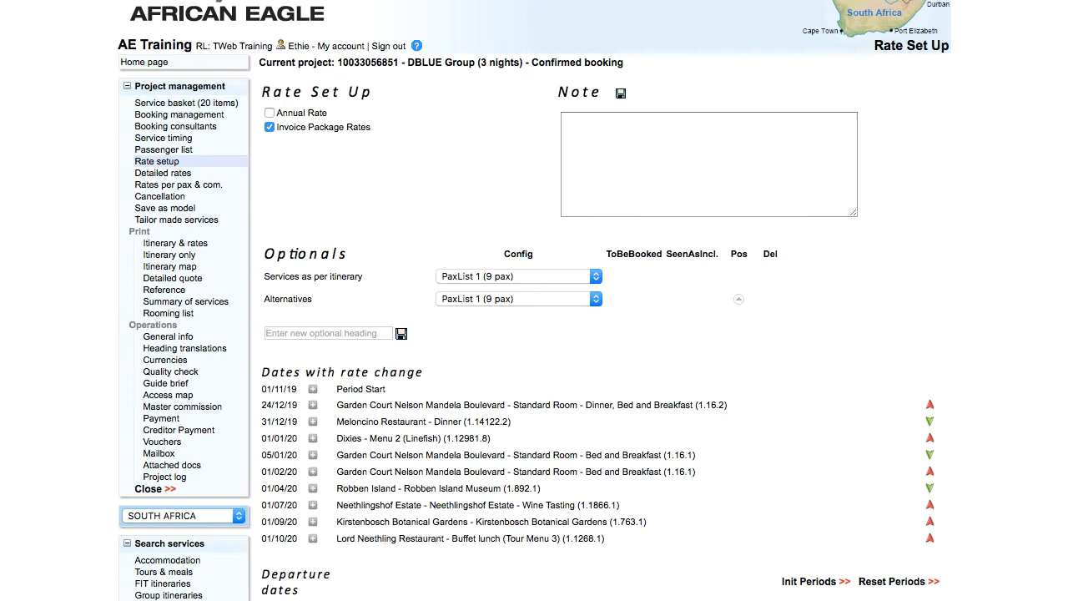
{"action": "scroll", "coordinate": [534, 334], "scroll_direction": "down", "scroll_amount": 15}
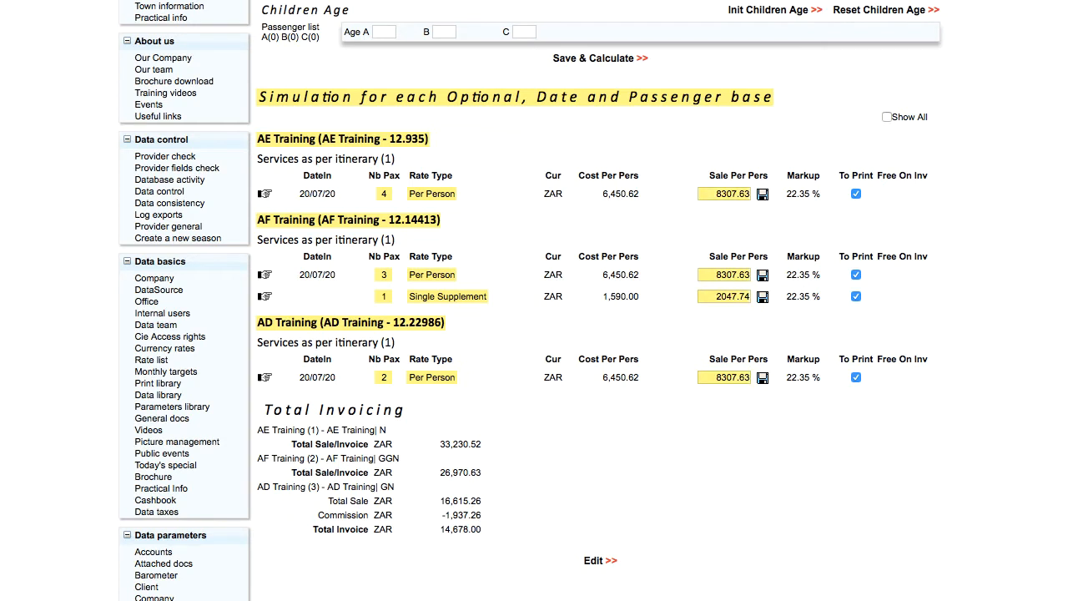
{"action": "left_click_drag", "start_coordinate": [715, 193], "coordinate": [890, 197]}
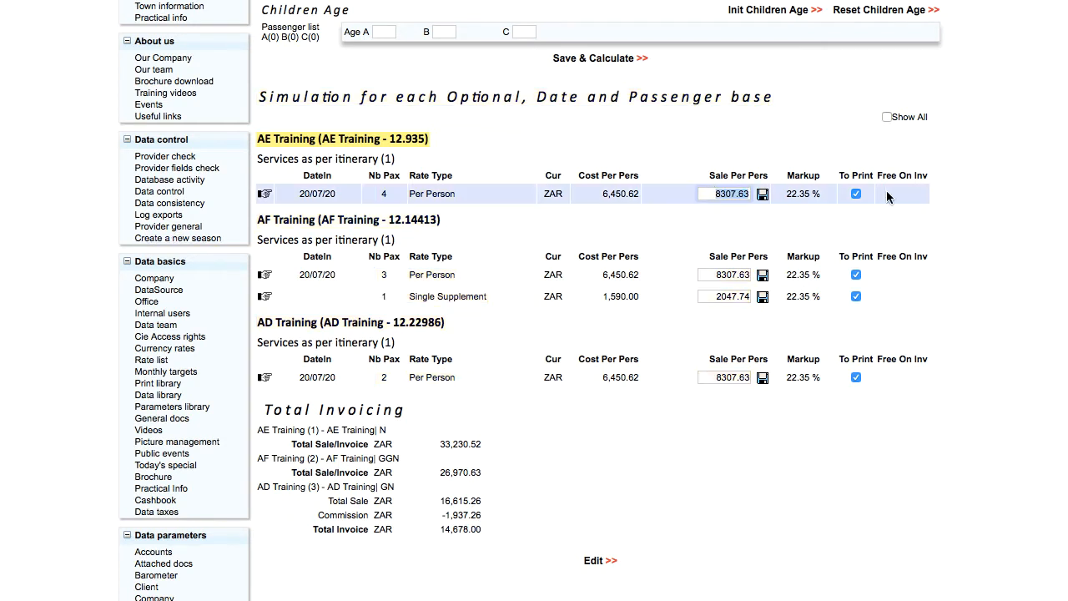
{"action": "type", "text": "8500"}
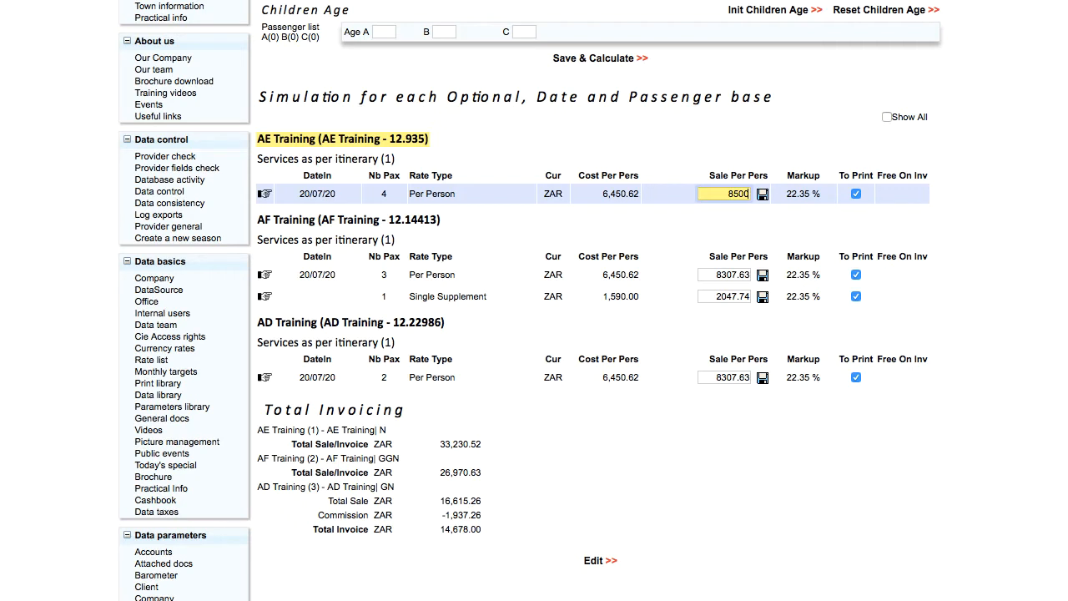
{"action": "left_click", "coordinate": [762, 194]}
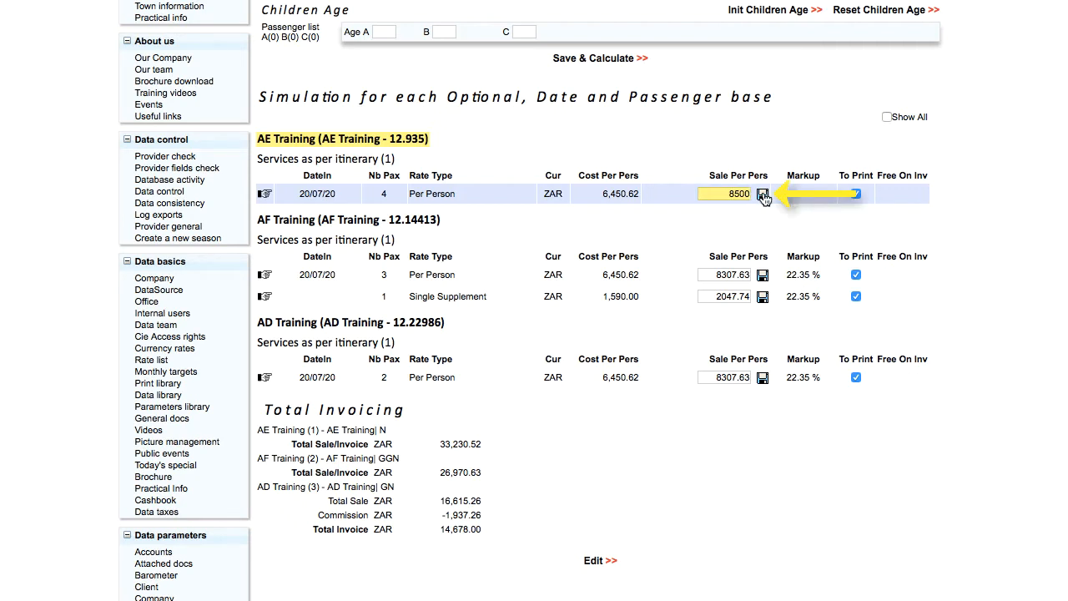
- Set AF Training's sale prices to 8750 ZAR per person and 2200 ZAR for the single supplement, saving both
{"action": "double_click", "coordinate": [710, 274]}
{"action": "type", "text": "8"}
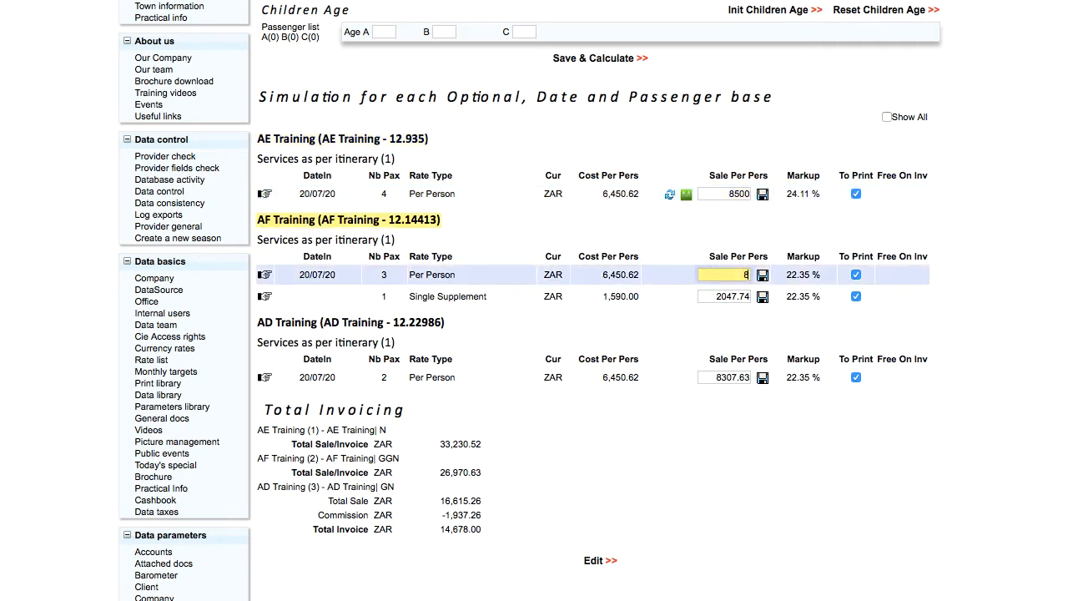
{"action": "type", "text": "750"}
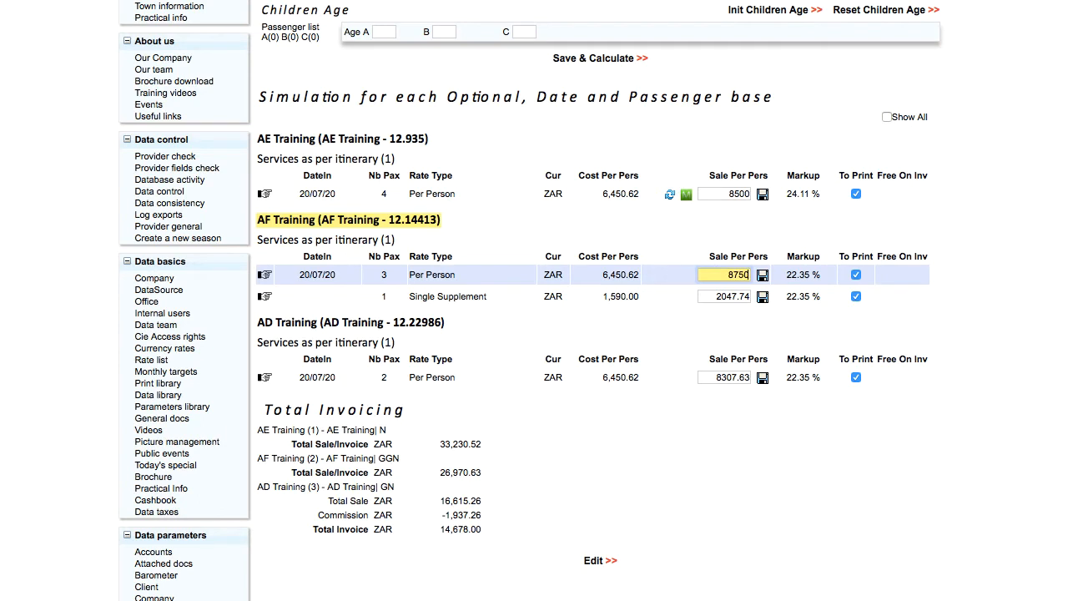
{"action": "left_click", "coordinate": [762, 275]}
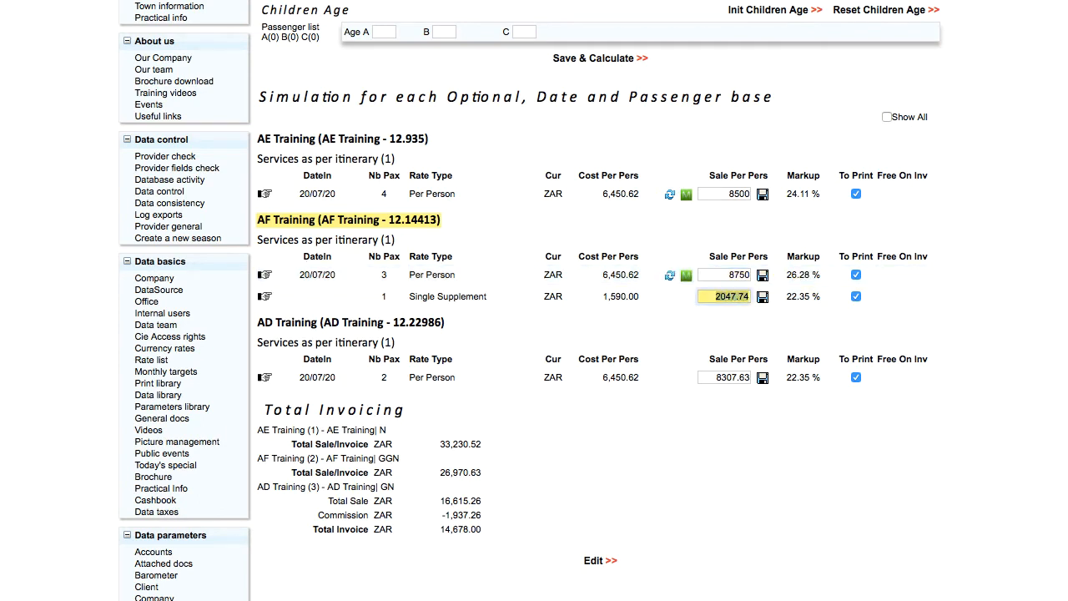
{"action": "type", "text": "2200"}
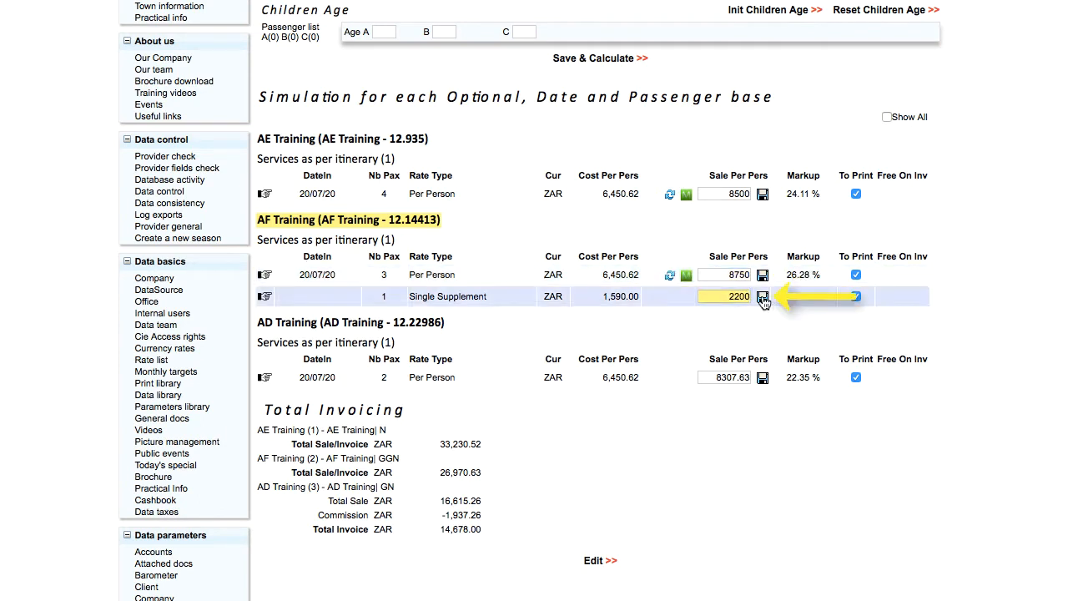
{"action": "left_click", "coordinate": [762, 297]}
- Set AD Training's per-person sale price to 8800 ZAR and save it
{"action": "type", "text": "8"}
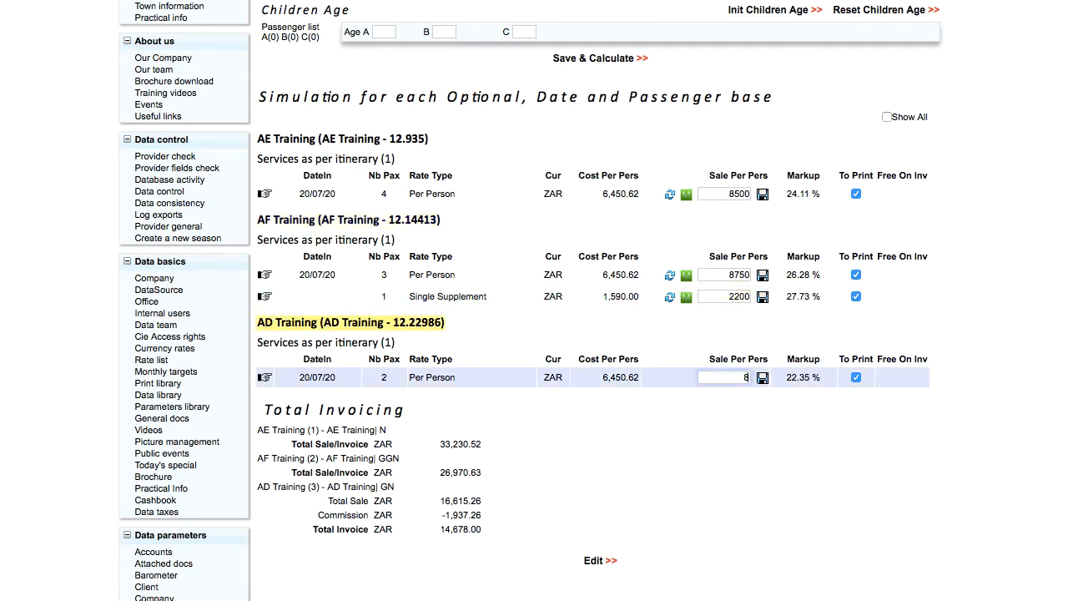
{"action": "type", "text": "800"}
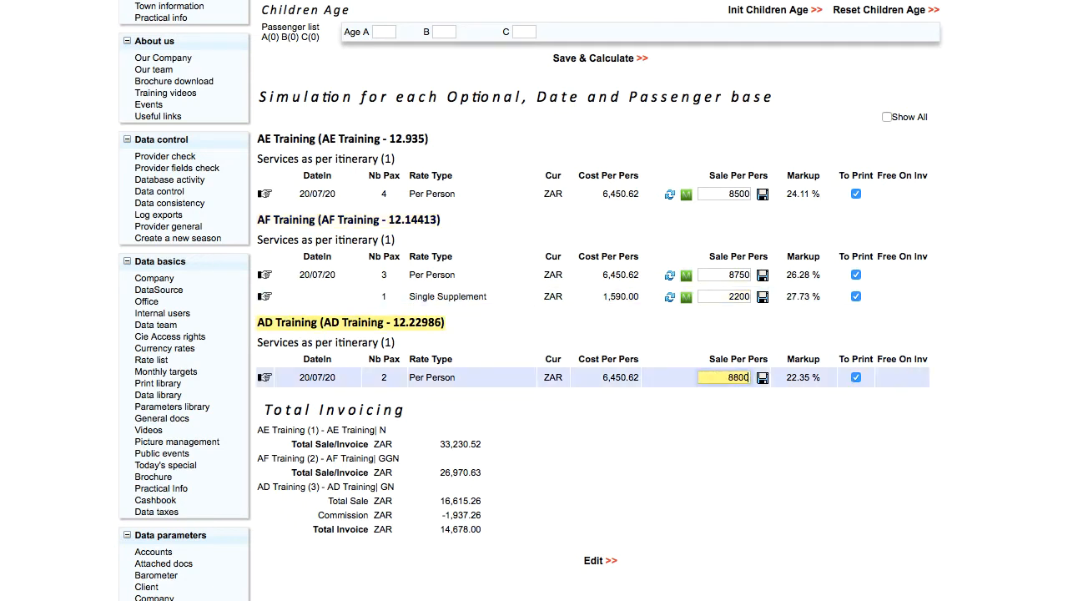
{"action": "left_click", "coordinate": [762, 380]}
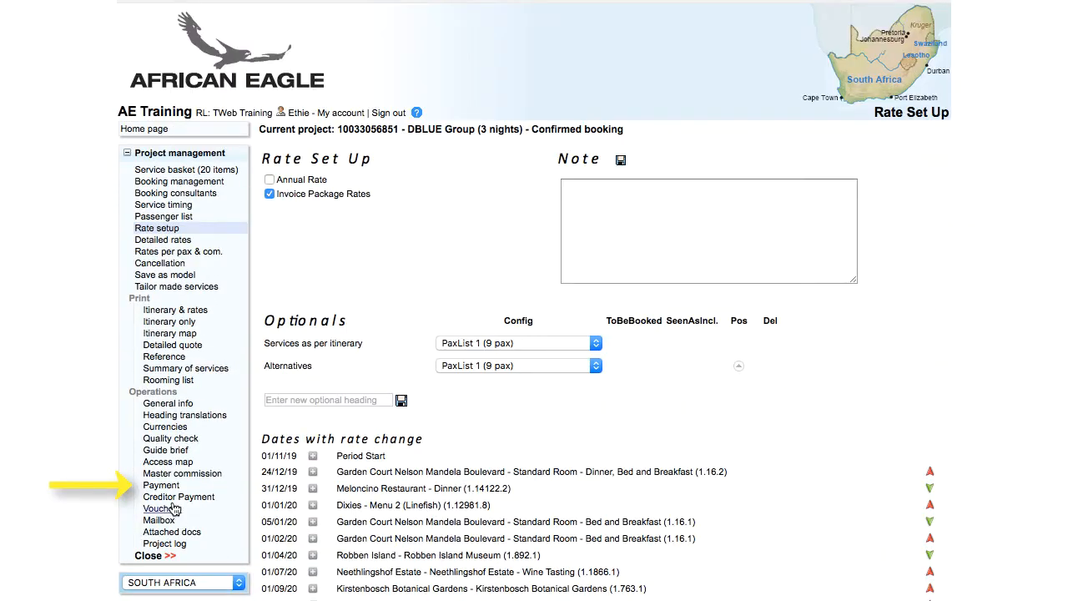
- Create and process the AE Training invoice from the project's payment page
{"action": "left_click", "coordinate": [161, 485]}
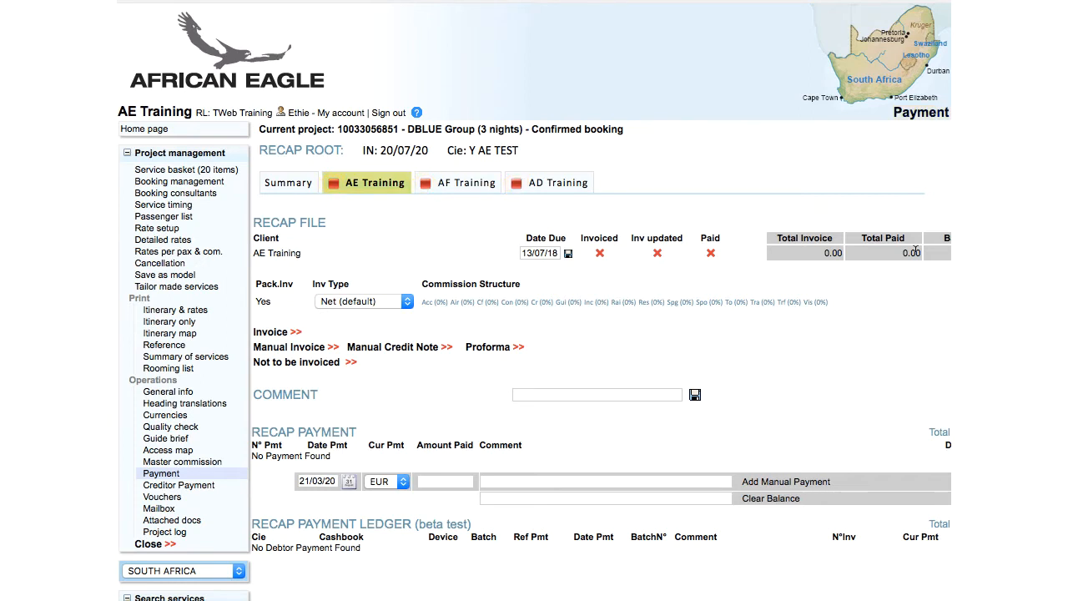
{"action": "left_click", "coordinate": [267, 333]}
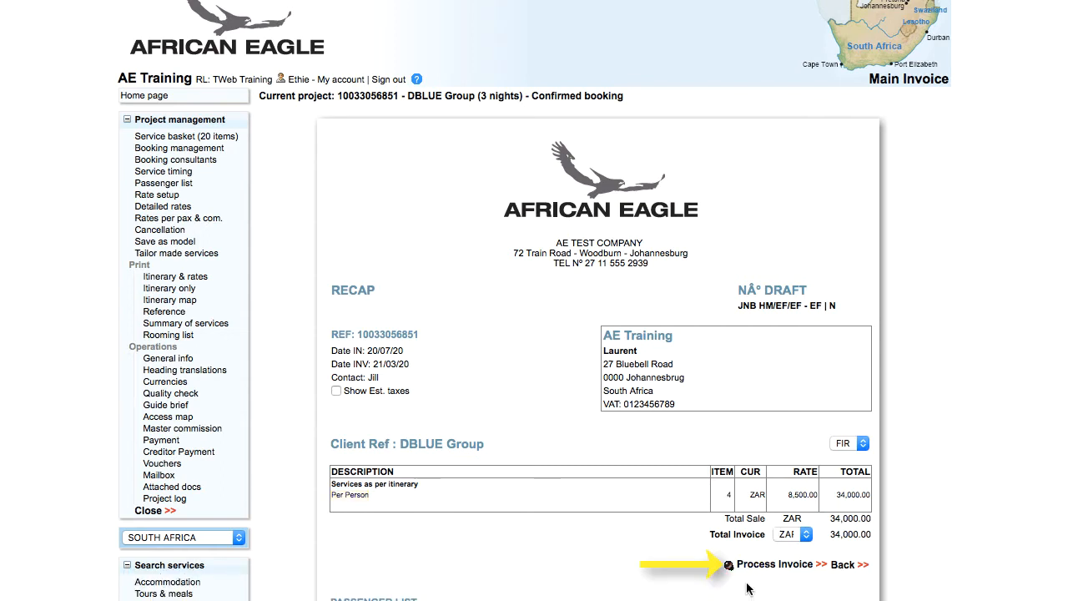
{"action": "left_click", "coordinate": [754, 566]}
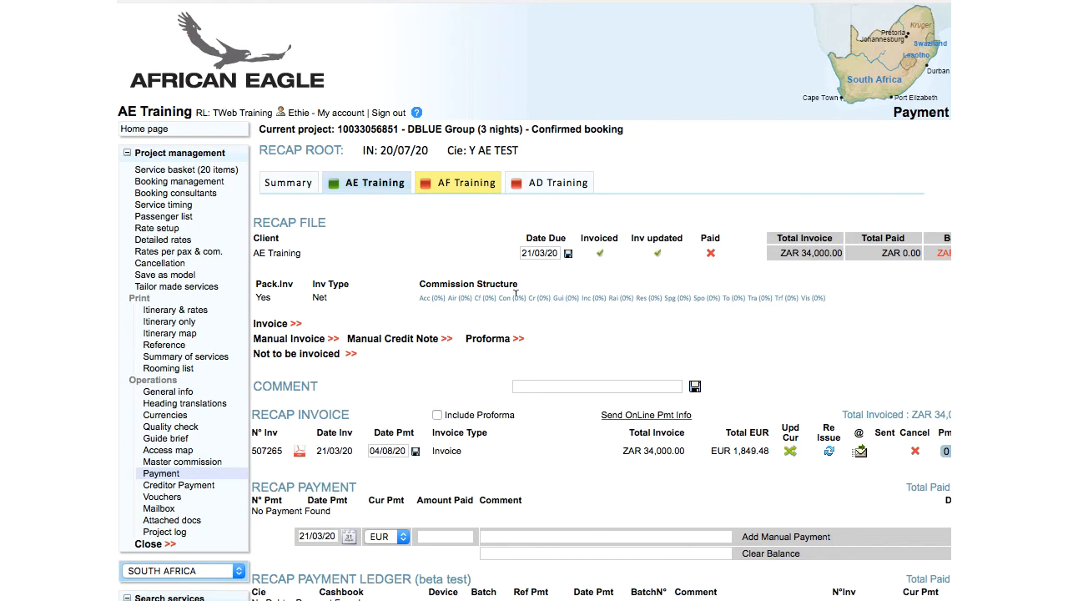
- Create and process the invoice for AF Training
{"action": "left_click", "coordinate": [460, 184]}
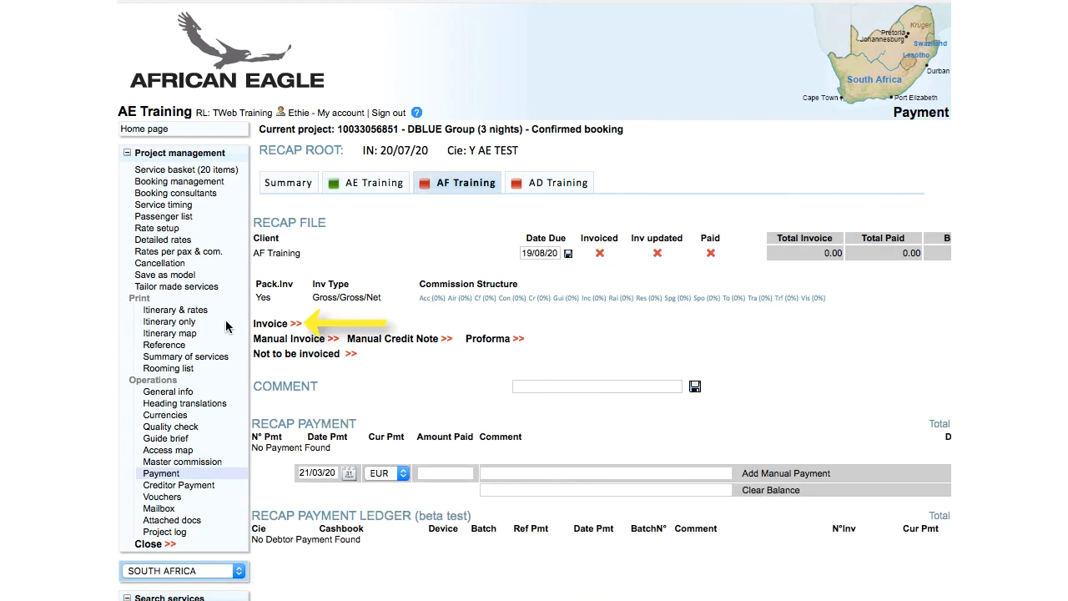
{"action": "left_click", "coordinate": [274, 324]}
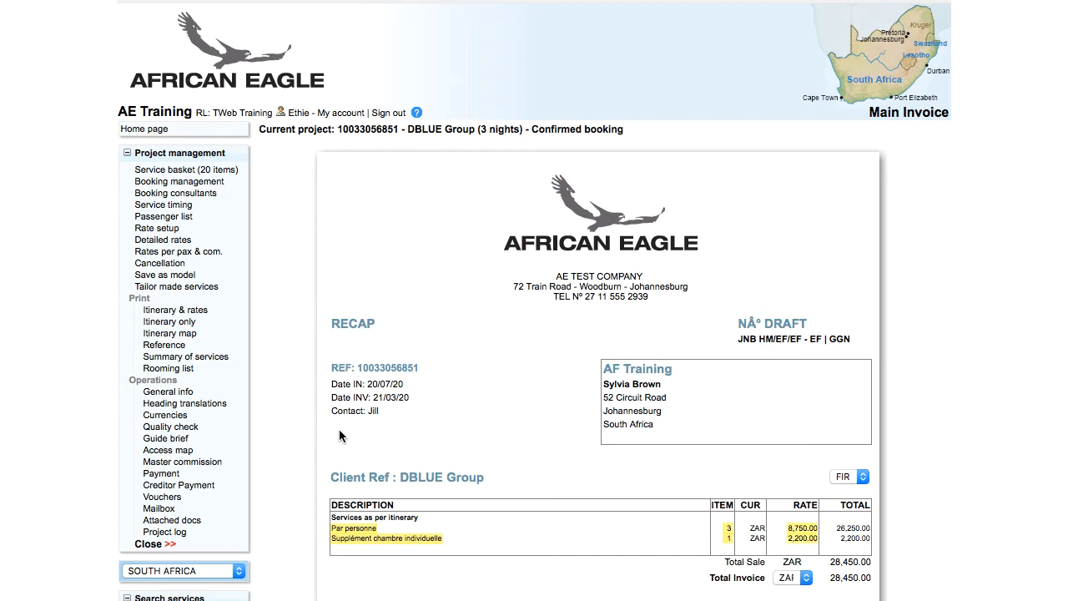
{"action": "scroll", "coordinate": [340, 435], "scroll_direction": "down", "scroll_amount": 3}
{"action": "left_click", "coordinate": [758, 507]}
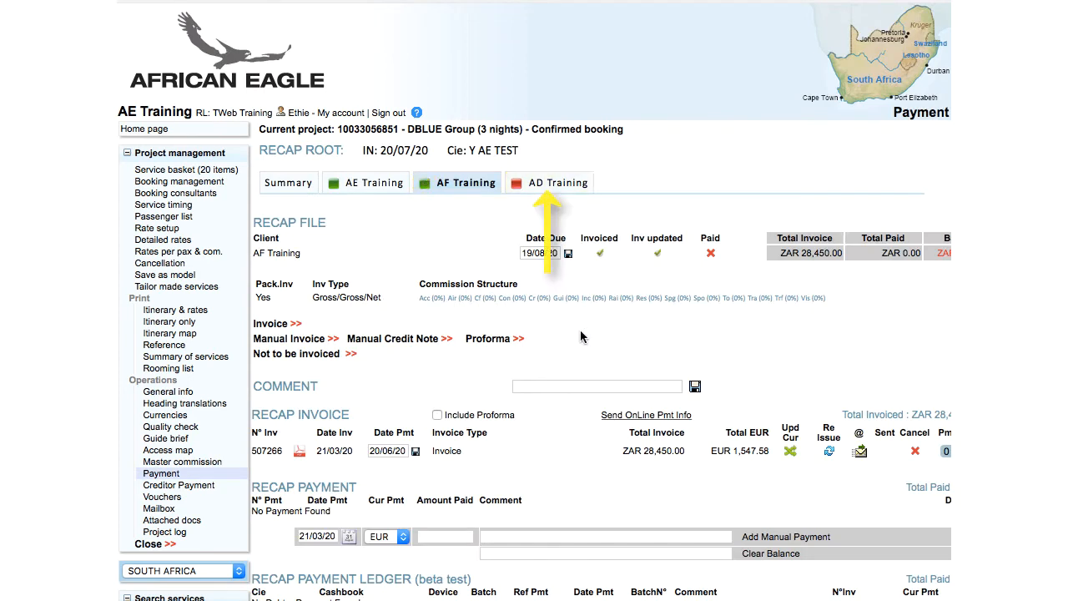
- Create and process the invoice for AD Training, and view the payment summary of all clients
{"action": "left_click", "coordinate": [556, 183]}
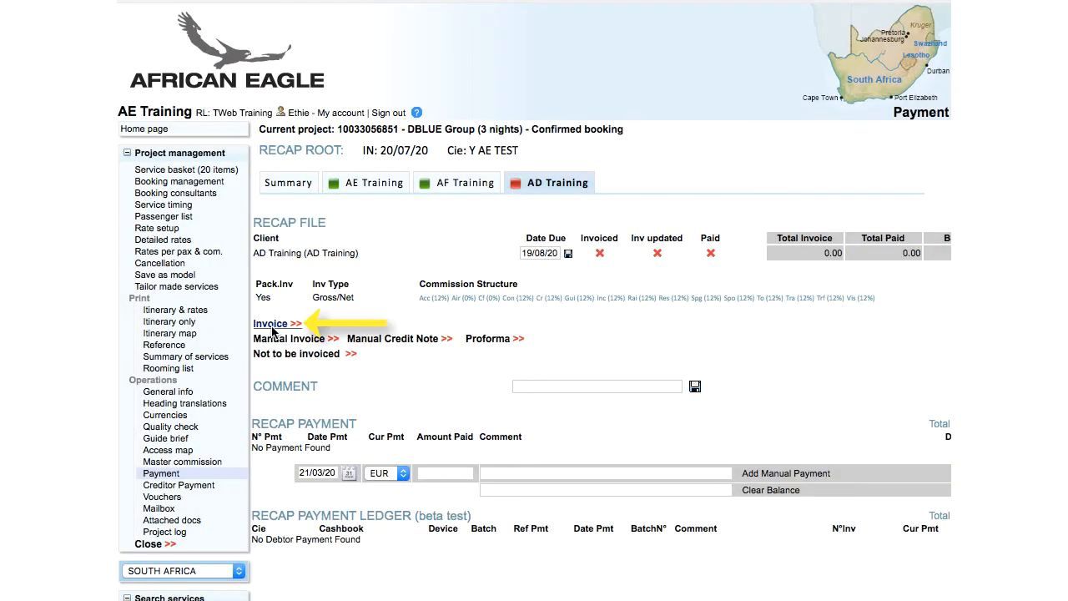
{"action": "left_click", "coordinate": [273, 326]}
{"action": "scroll", "coordinate": [275, 334], "scroll_direction": "down", "scroll_amount": 3}
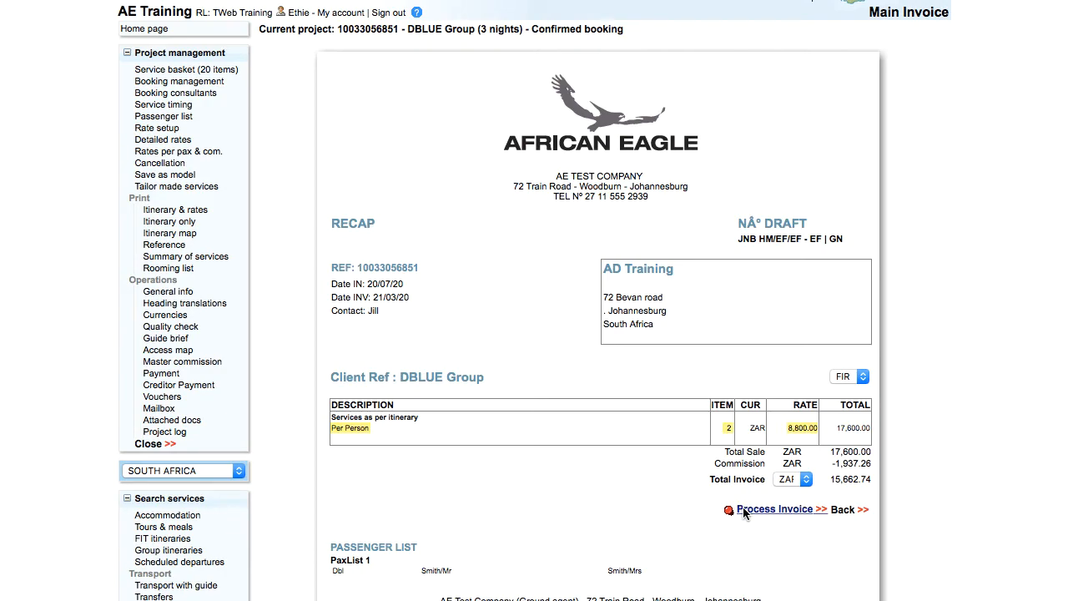
{"action": "left_click", "coordinate": [743, 511]}
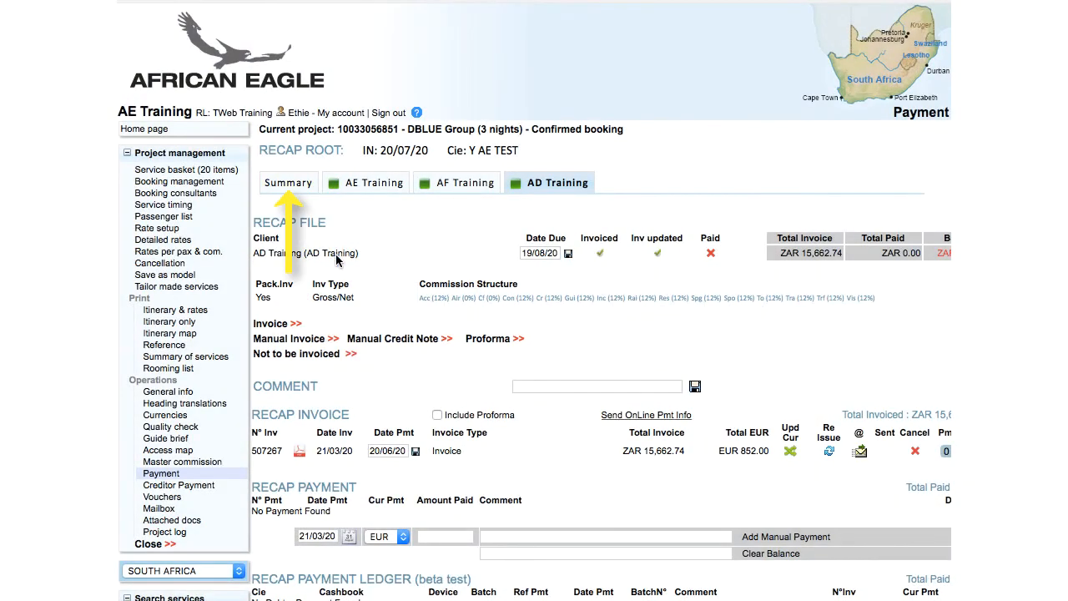
{"action": "left_click", "coordinate": [294, 183]}
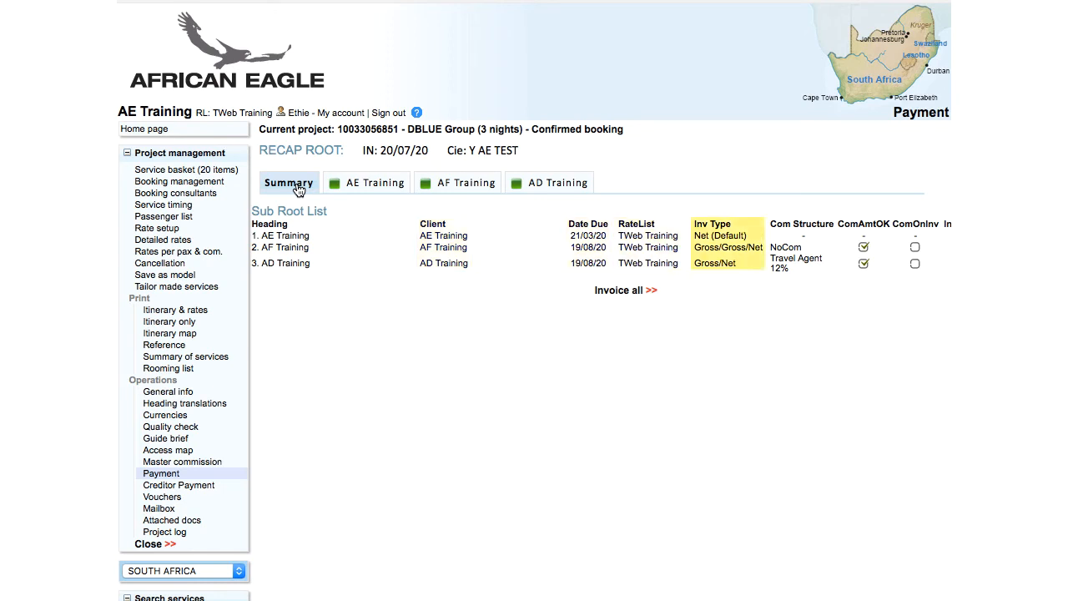
- Review the invoicing options of all sub-root clients in the payment summary, and invoice all three clients at once
{"action": "scroll", "coordinate": [329, 352], "scroll_direction": "right", "scroll_amount": 1}
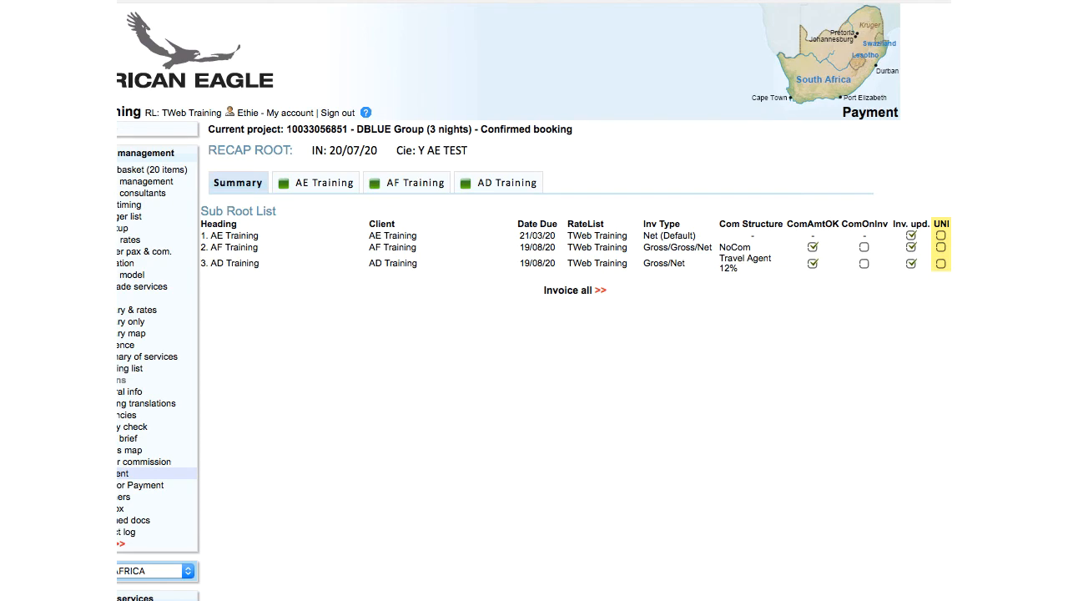
{"action": "scroll", "coordinate": [299, 190], "scroll_direction": "left", "scroll_amount": 1}
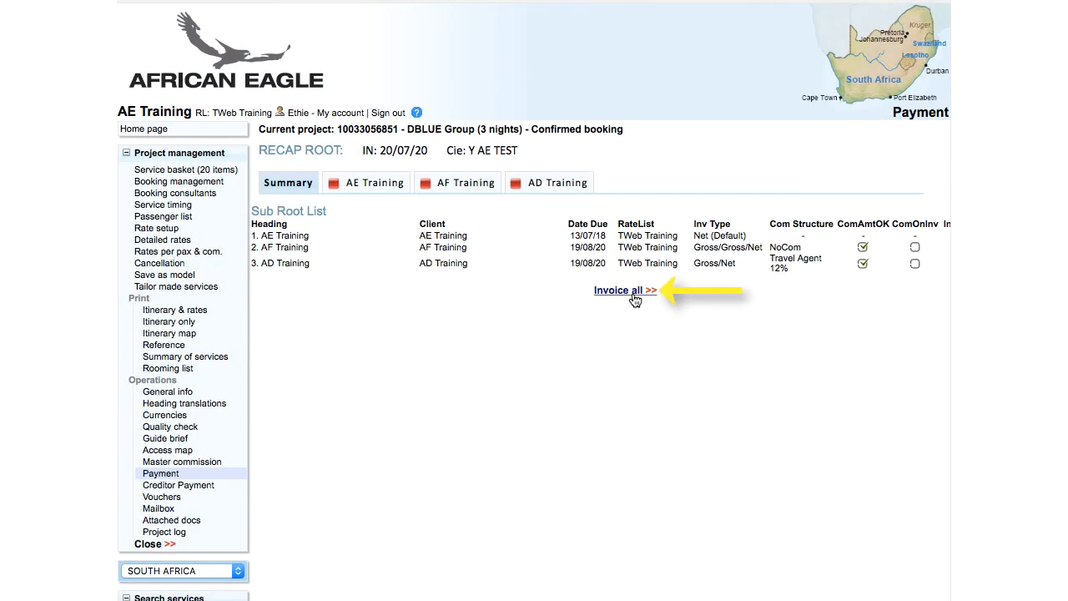
{"action": "left_click", "coordinate": [634, 291]}
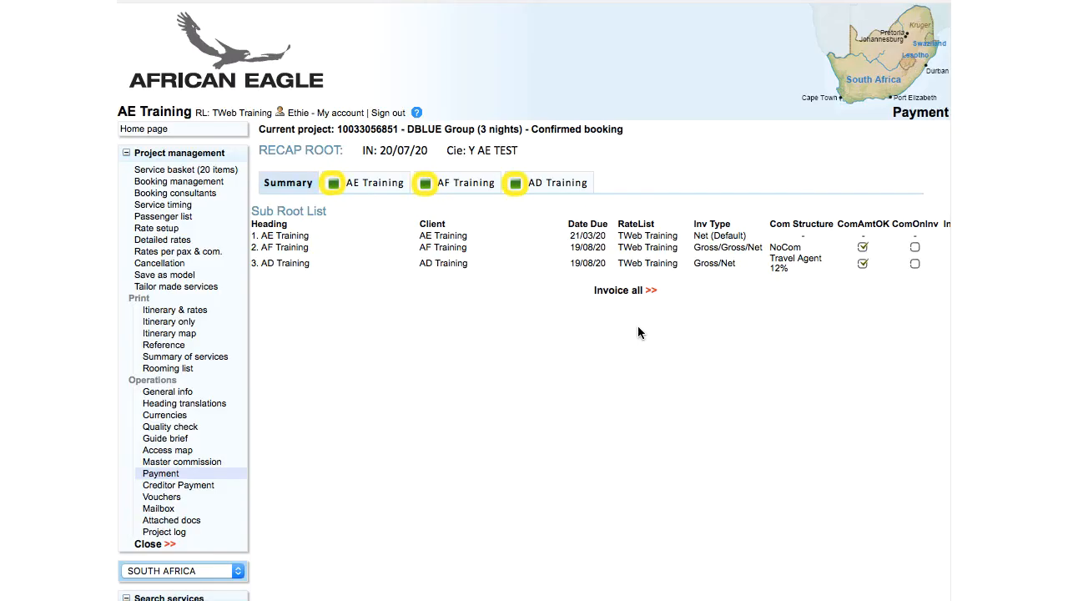
- Check the issued invoice on the payment pages of AE Training, AF Training and AD Training in turn
{"action": "left_click", "coordinate": [371, 185]}
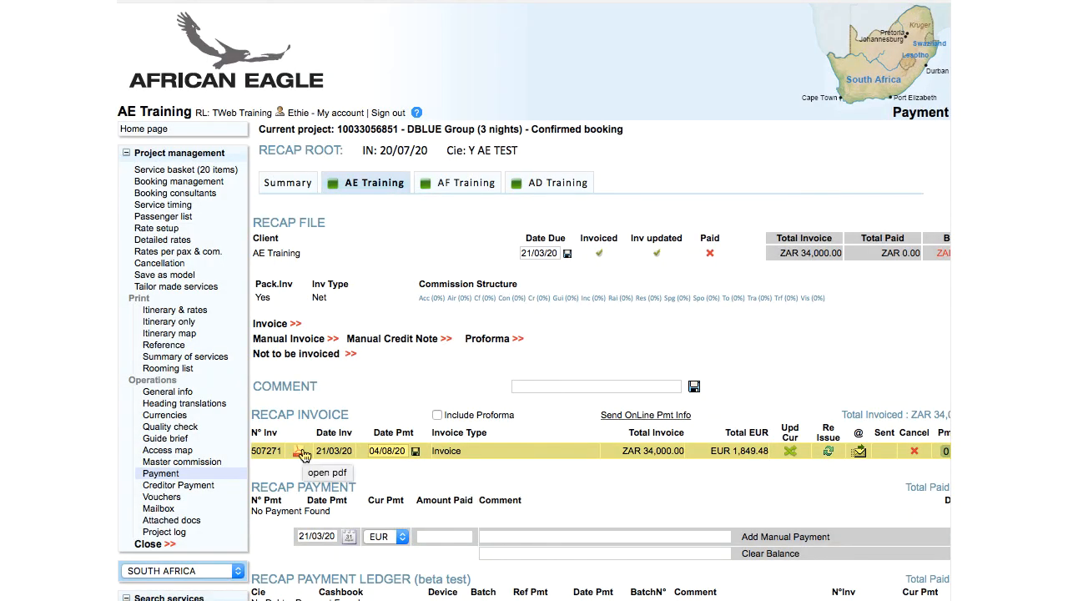
{"action": "left_click", "coordinate": [449, 188]}
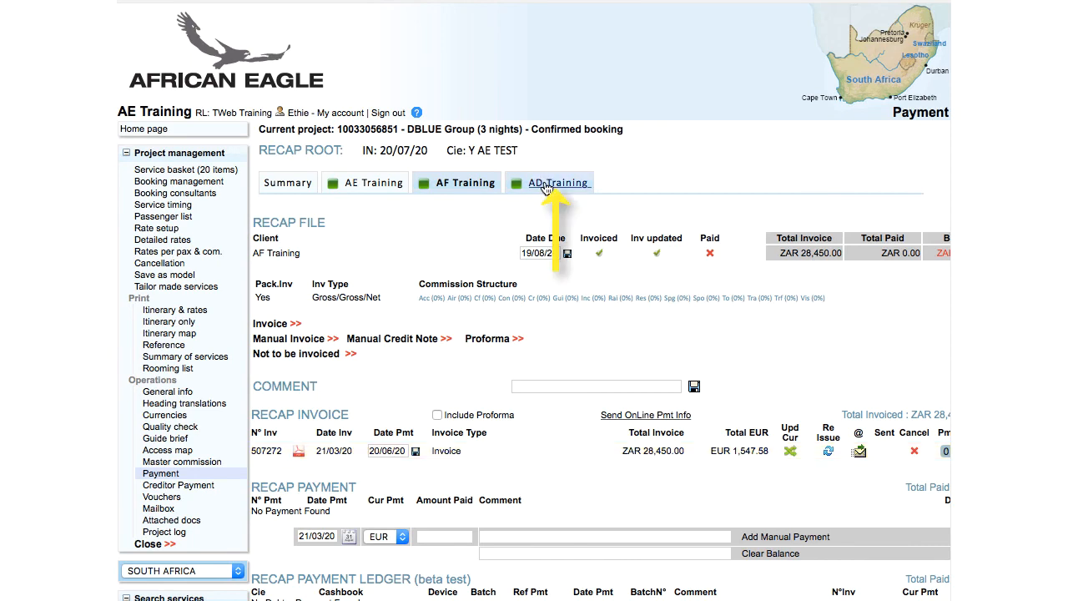
{"action": "left_click", "coordinate": [547, 187]}
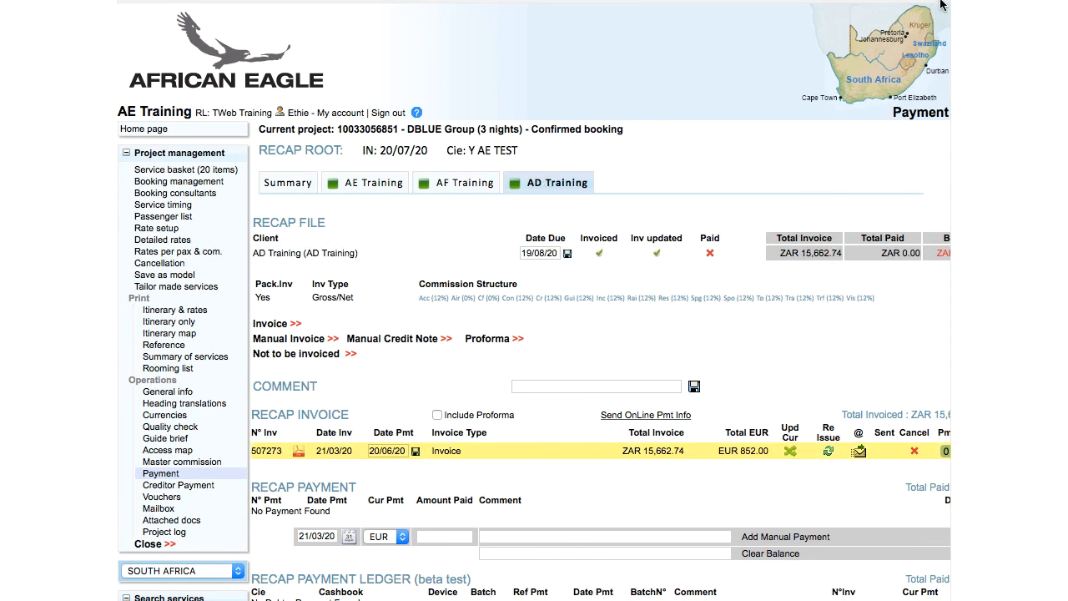